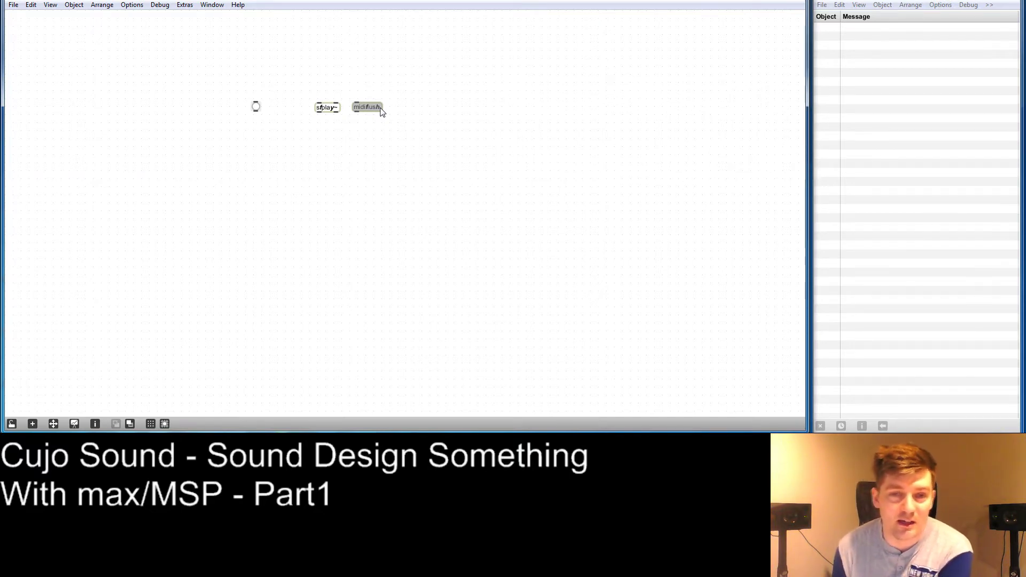
Delete the sfplay~ and midiflush objects, keeping only the button in the patch.
drag(319, 112, 316, 203)
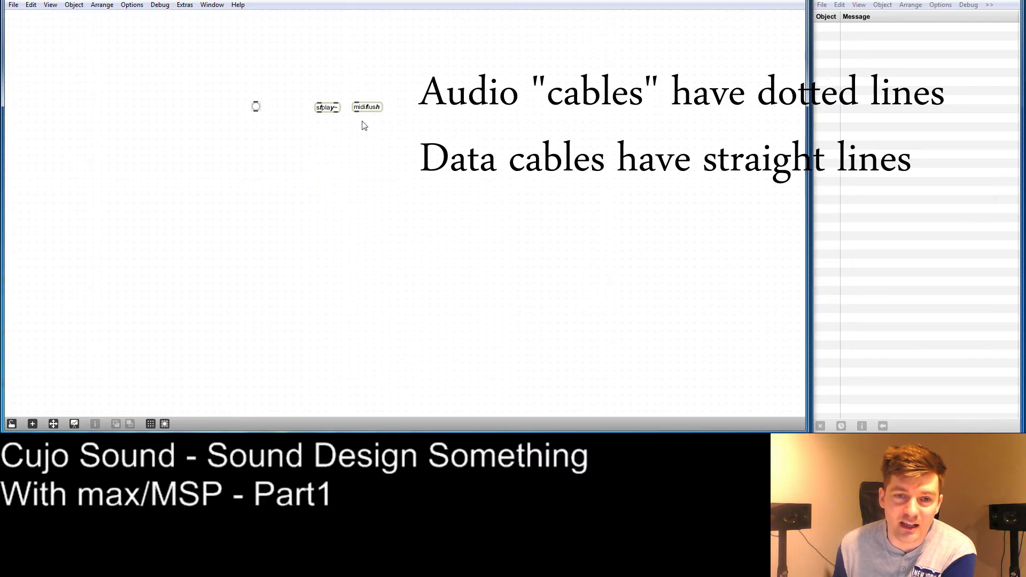
drag(358, 116, 422, 198)
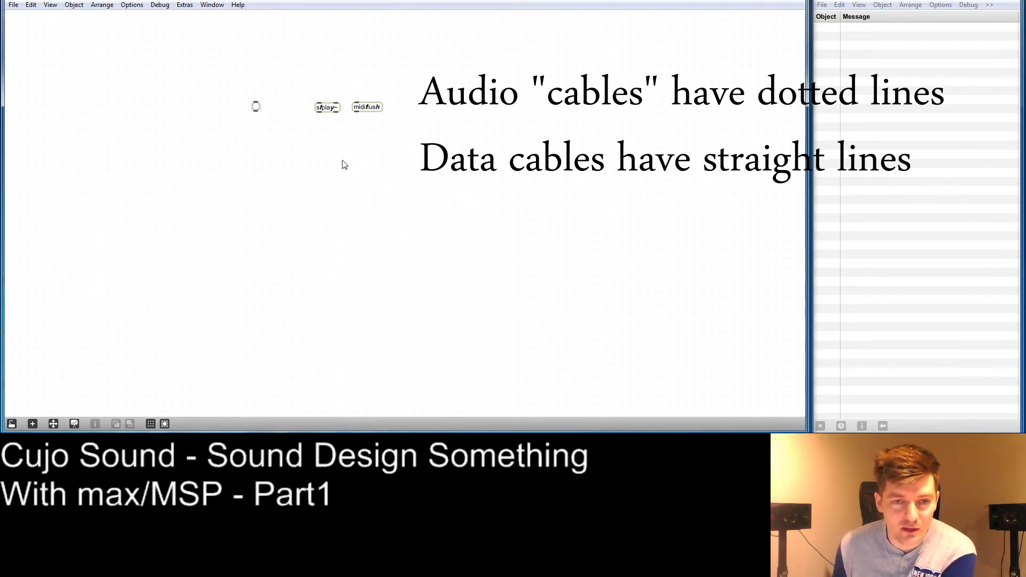
drag(407, 147, 327, 79)
key(Delete)
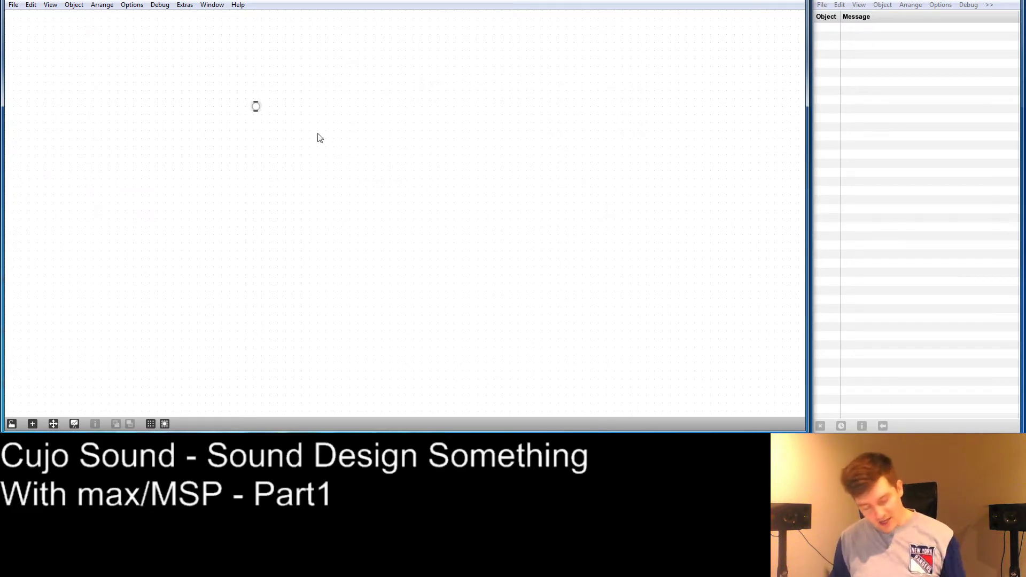
Add a series of extra button objects to the empty area of the patch.
key(b)
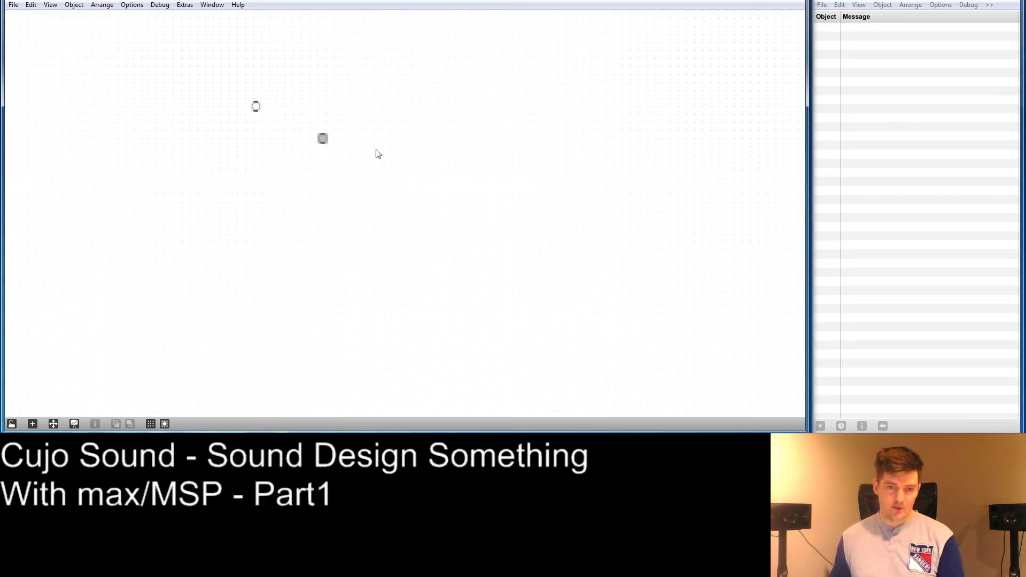
key(b)
key(b)
key(b)
key(b)
key(b)
key(b)
key(b)
click(345, 243)
Undo all the extra button additions, keeping the original button.
key(ctrl+z)
key(ctrl+z)
key(ctrl+z)
key(ctrl+z)
key(ctrl+z)
key(ctrl+z)
key(ctrl+z)
key(ctrl+z)
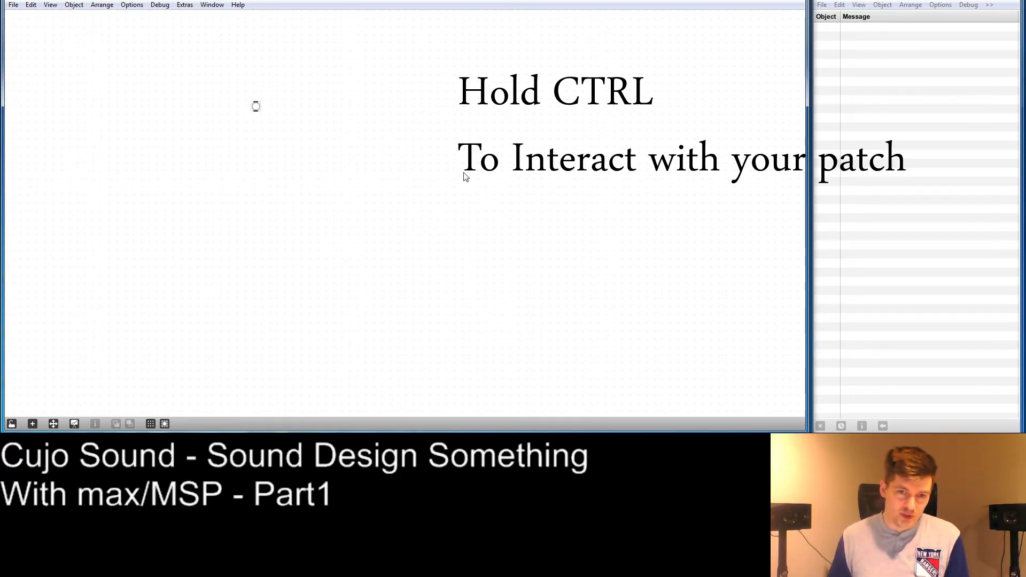
Trigger the button while the patch is temporarily locked, and move it up and to the left in edit mode.
key(ctrl)
click(256, 107)
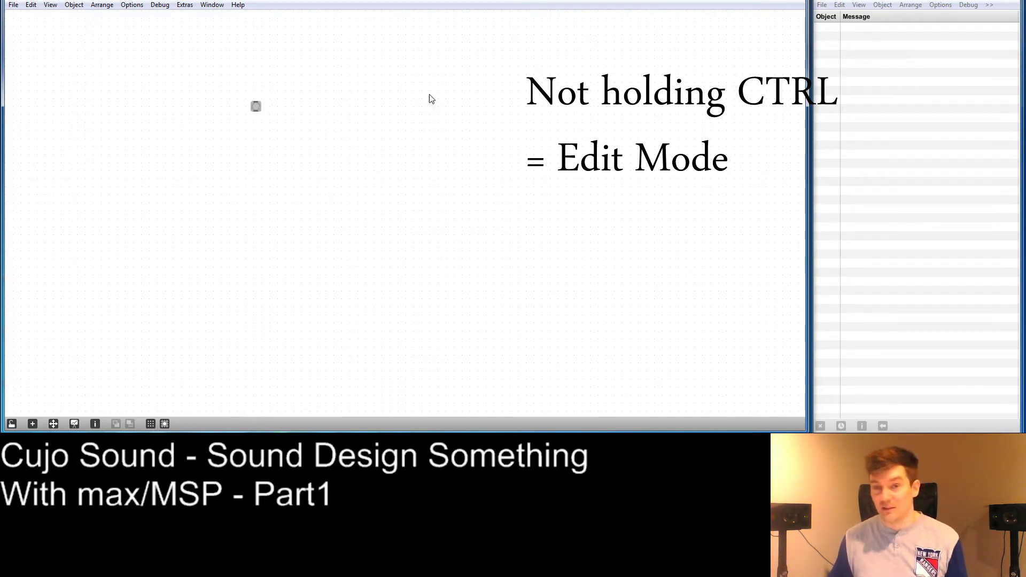
drag(257, 108, 191, 95)
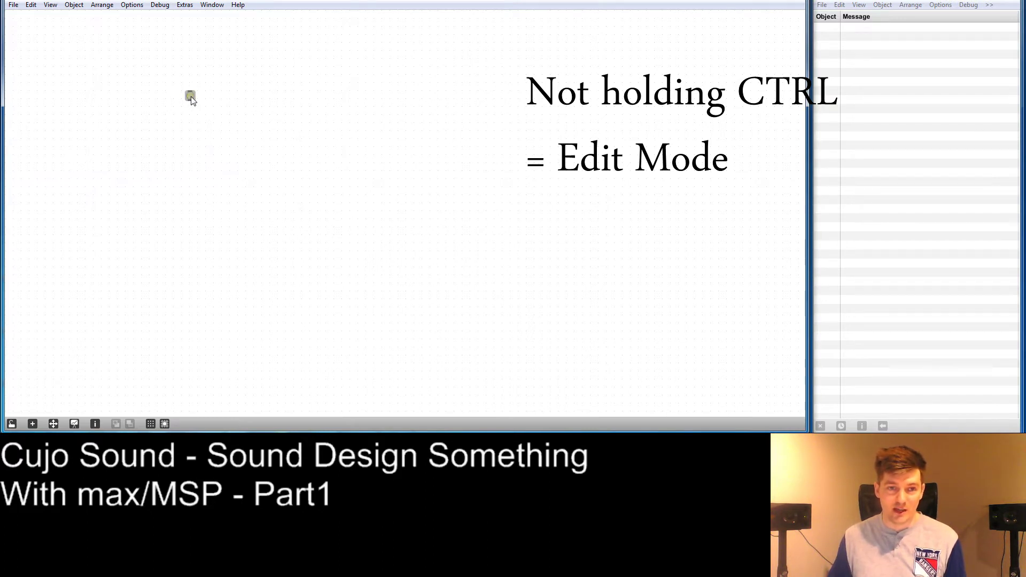
drag(195, 100, 359, 107)
key(ctrl)
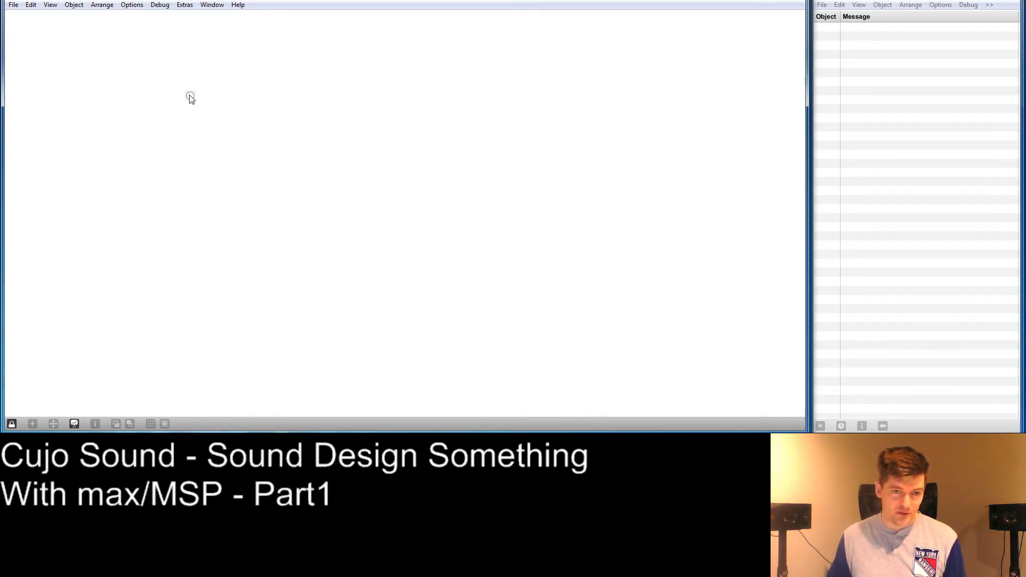
Unlock the patch and enlarge the button to a large square, keeping its upper-left corner in place.
click(12, 425)
double_click(233, 109)
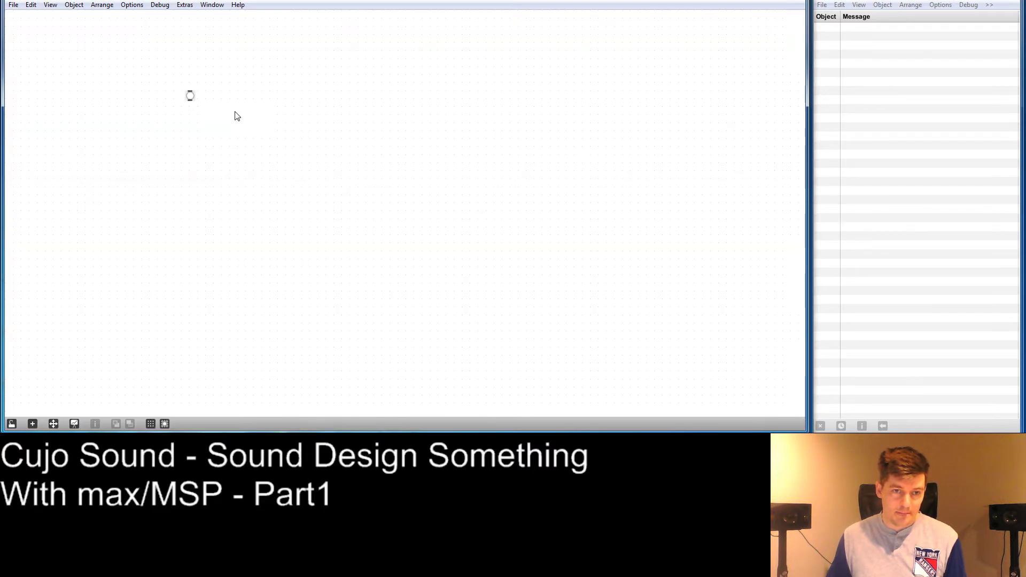
drag(193, 99, 305, 206)
click(252, 157)
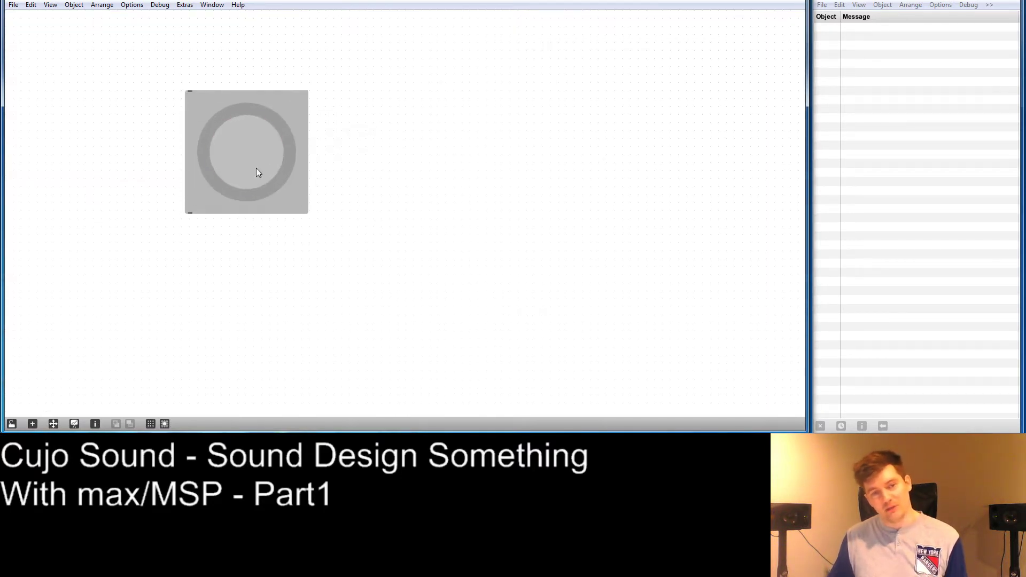
click(255, 168)
Lock the patch and trigger the enlarged button several times to test it.
key(ctrl+e)
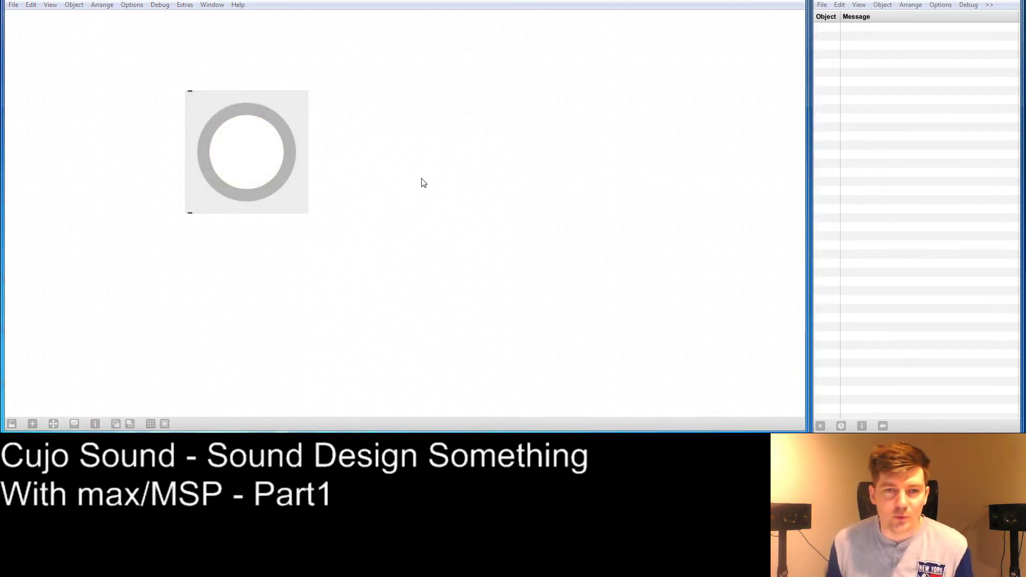
key(ctrl+e)
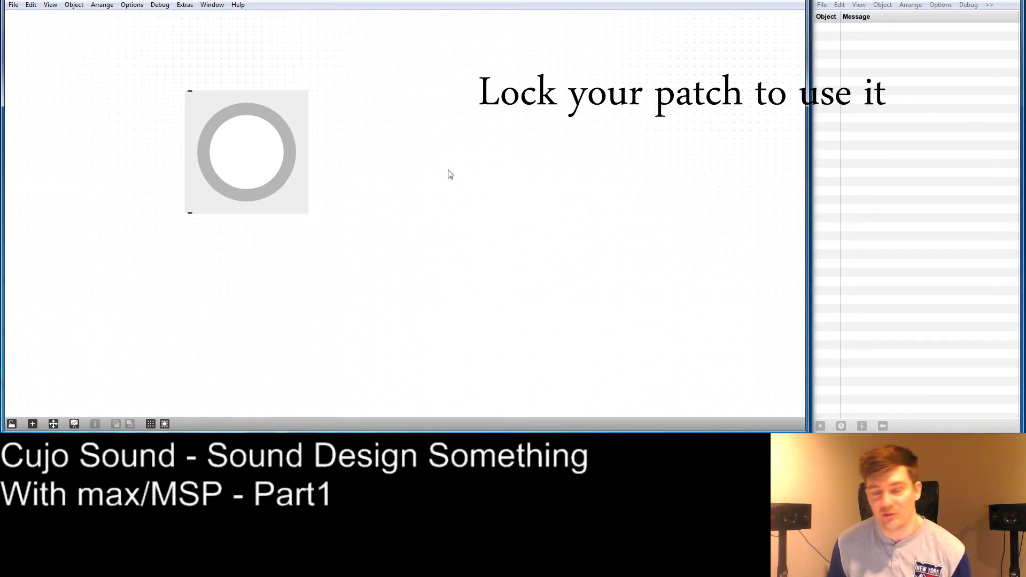
key(ctrl+e)
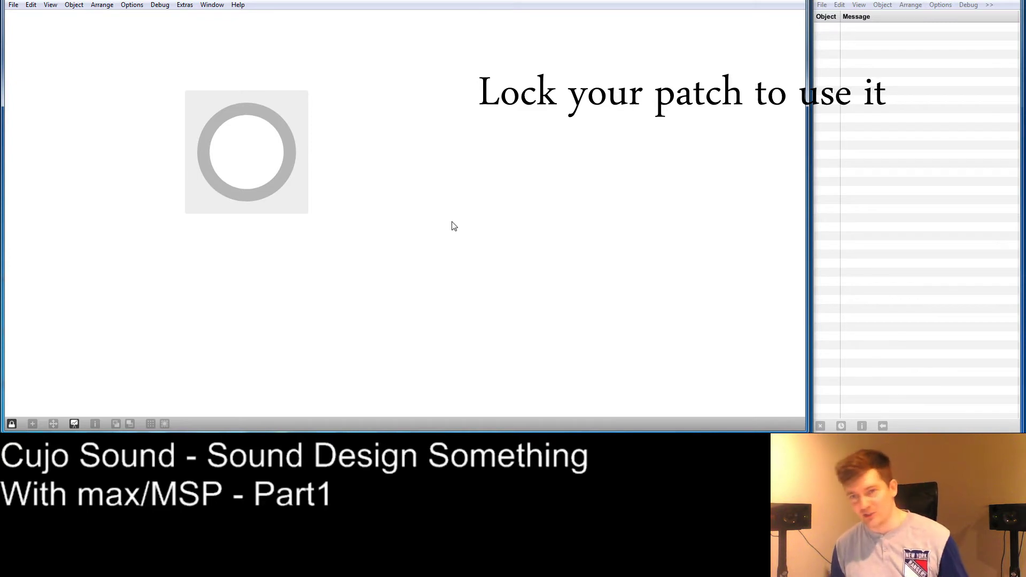
click(261, 172)
click(259, 170)
click(255, 158)
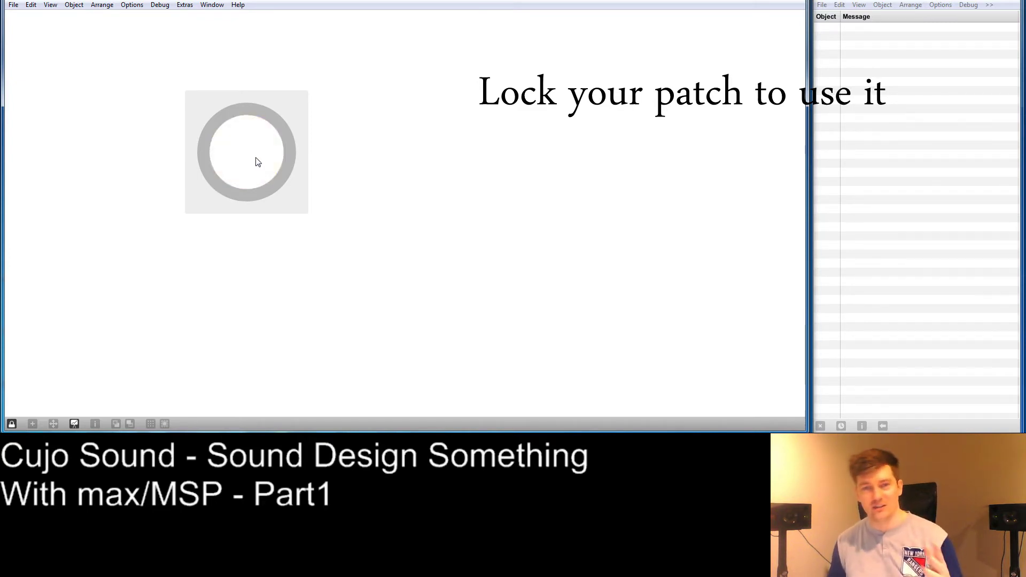
Shrink the large button back to a small size in the unlocked patch and delete it.
click(12, 425)
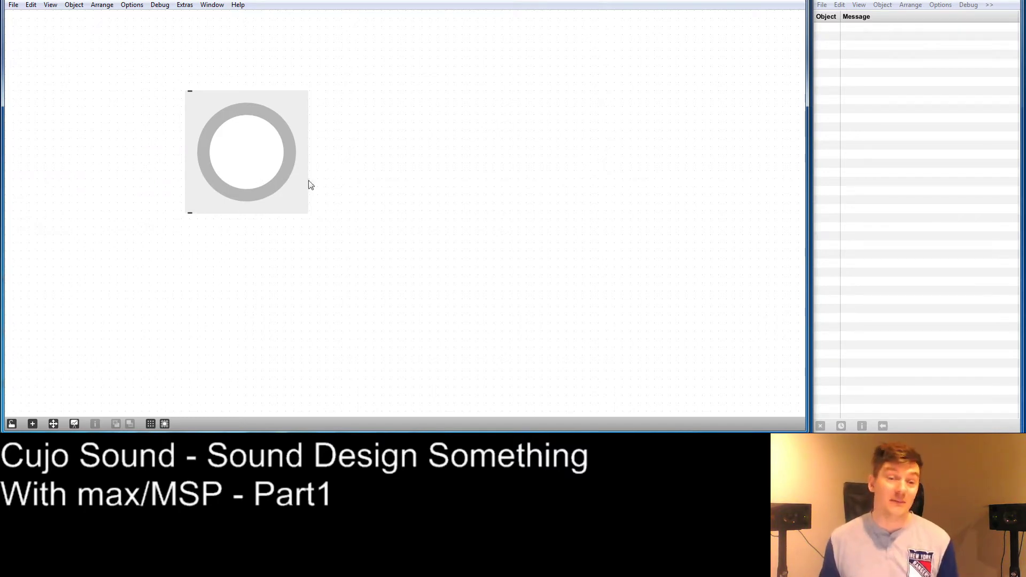
click(303, 215)
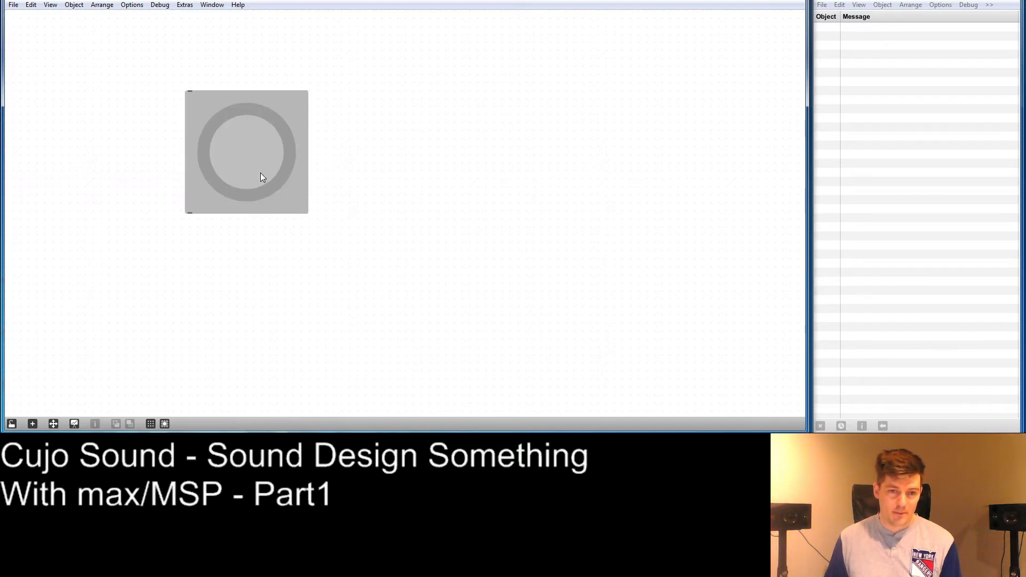
drag(306, 214, 199, 104)
click(256, 143)
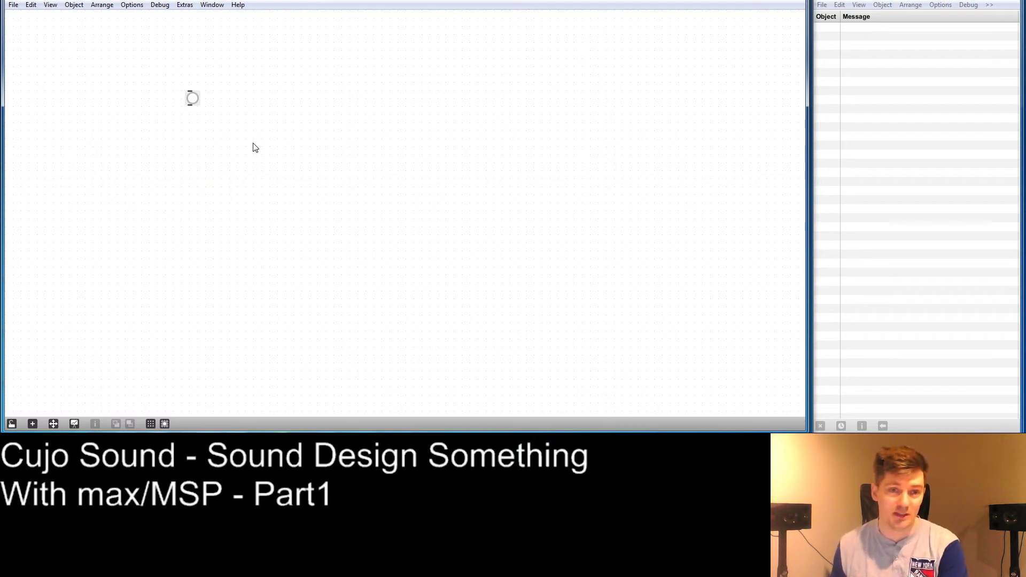
drag(202, 117, 178, 81)
key(Delete)
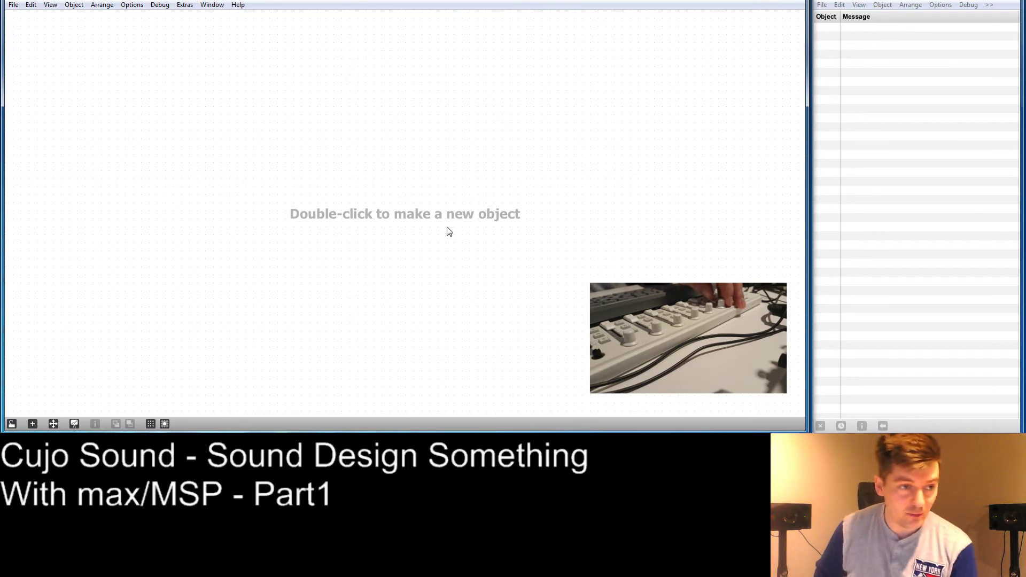
Create a new object box in the upper part of the patch, try random text in it and clear it.
double_click(255, 88)
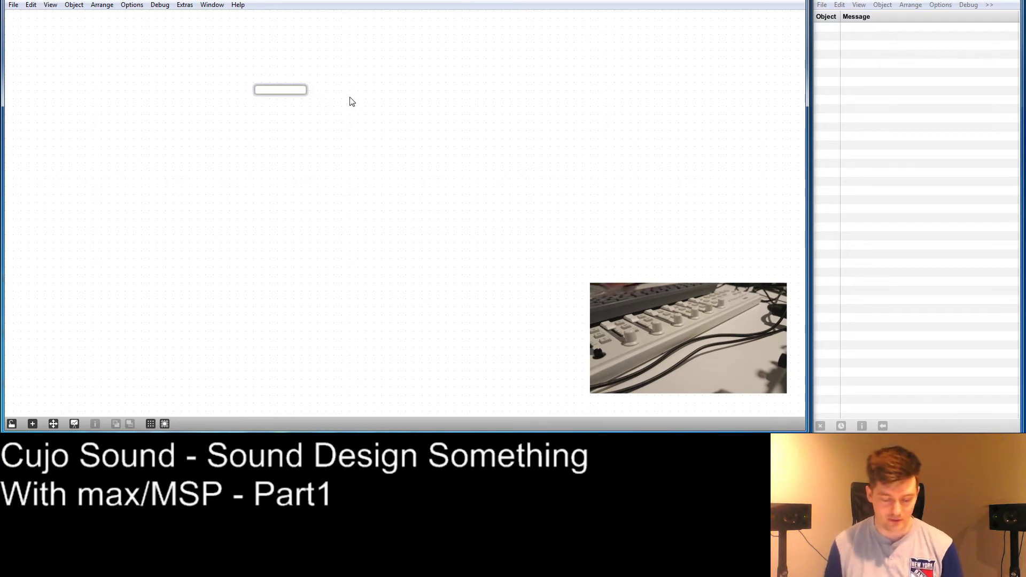
text(iuswfhsd)
key(BackSpace)
key(BackSpace)
key(BackSpace)
key(BackSpace)
key(BackSpace)
key(BackSpace)
key(BackSpace)
key(BackSpace)
Browse the suggested object names beginning with s, and clear the object box again.
text(s)
text(el)
key(BackSpace)
key(BackSpace)
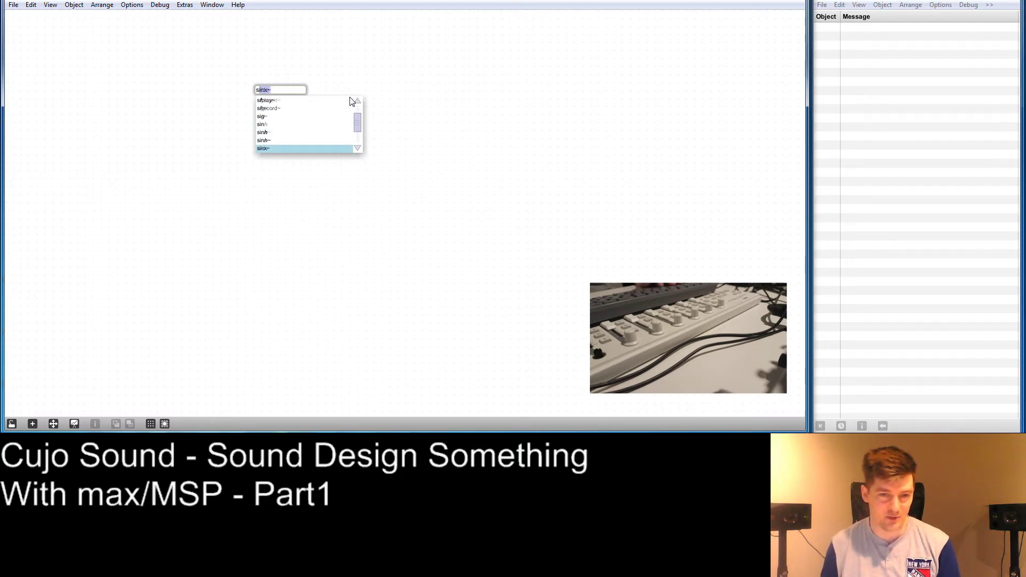
text(y)
key(BackSpace)
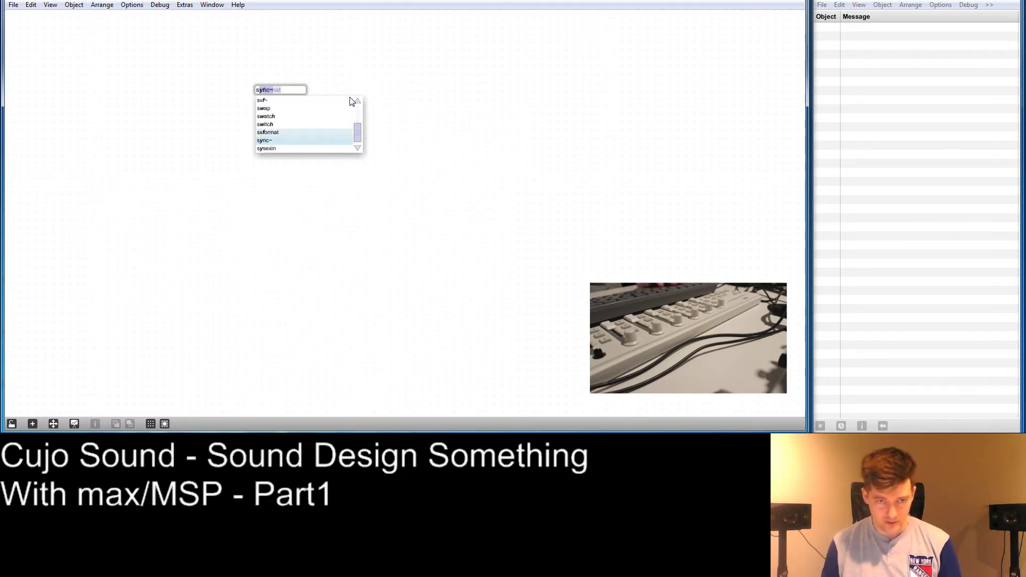
text(elect)
text(s)
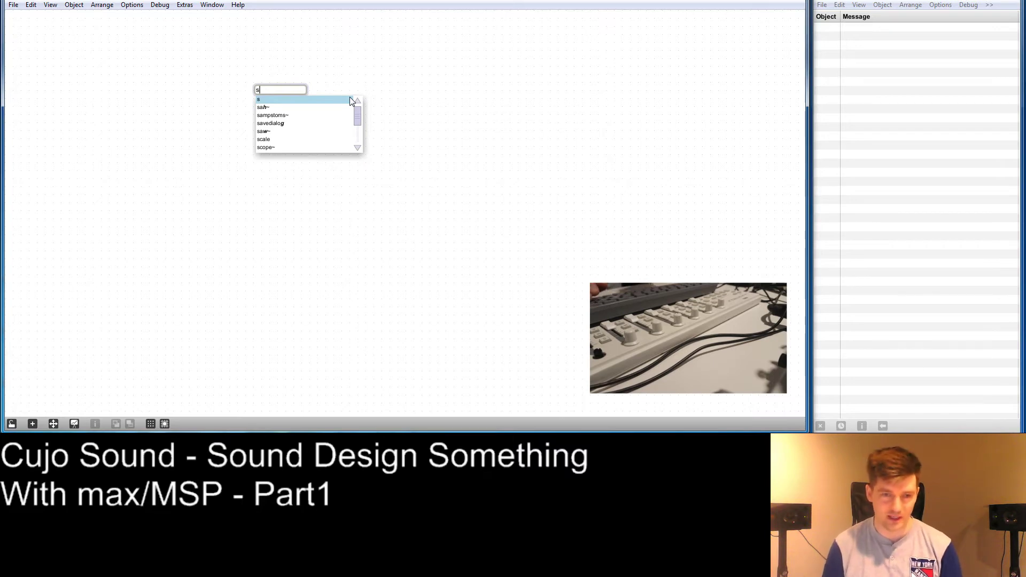
key(BackSpace)
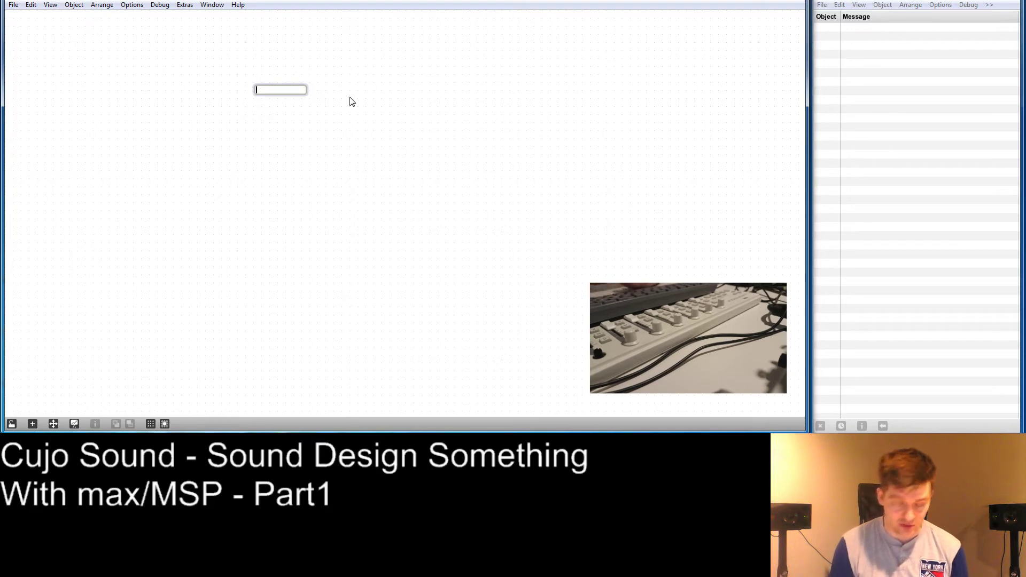
Browse the object names beginning with h and turn the empty box into a hilbert~ object.
text(hi)
key(Down)
key(Down)
key(Down)
key(Down)
key(Down)
key(Down)
key(Down)
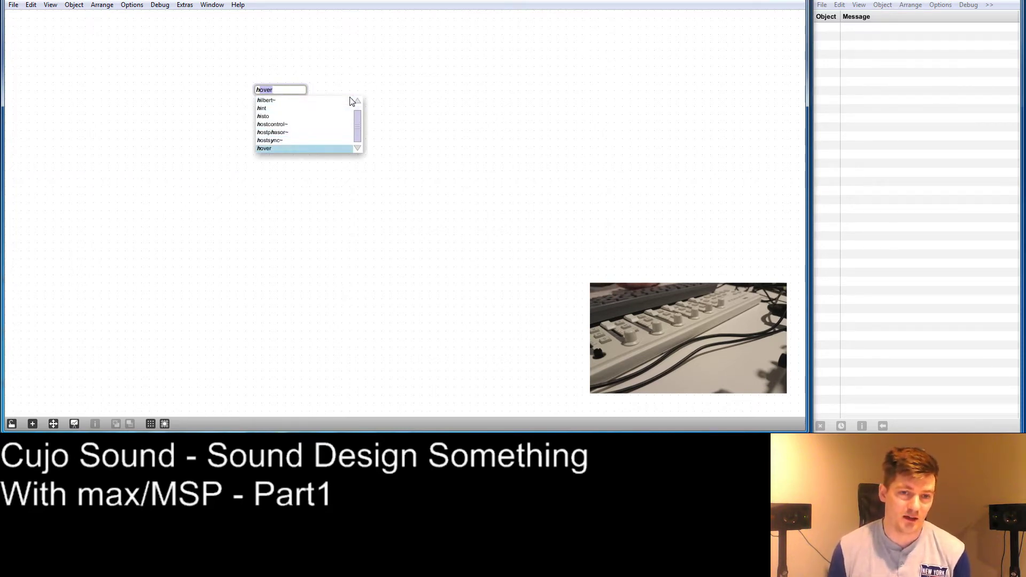
key(Up)
key(Up)
key(Up)
key(Up)
key(Up)
key(Up)
key(Up)
key(Down)
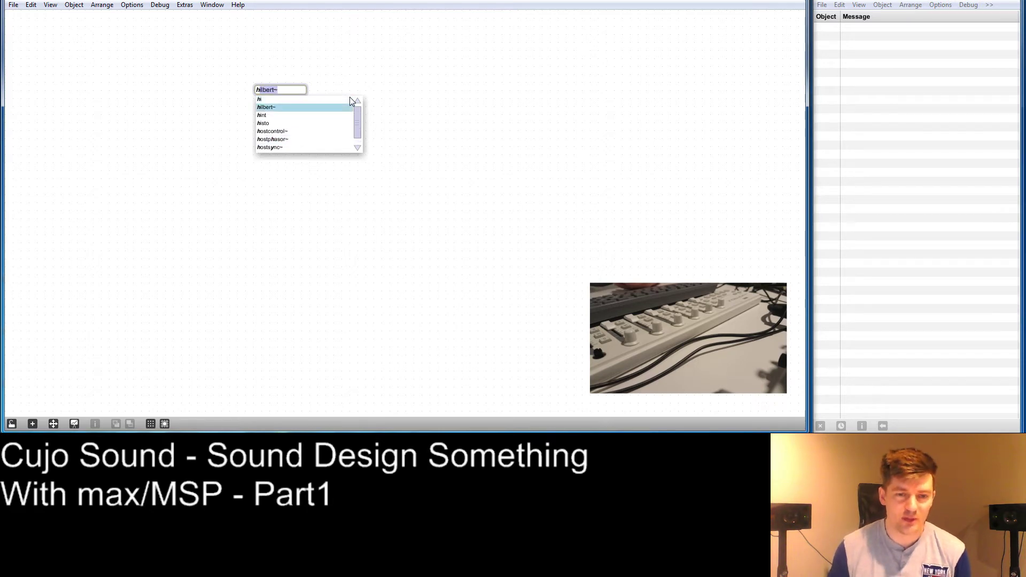
key(Return)
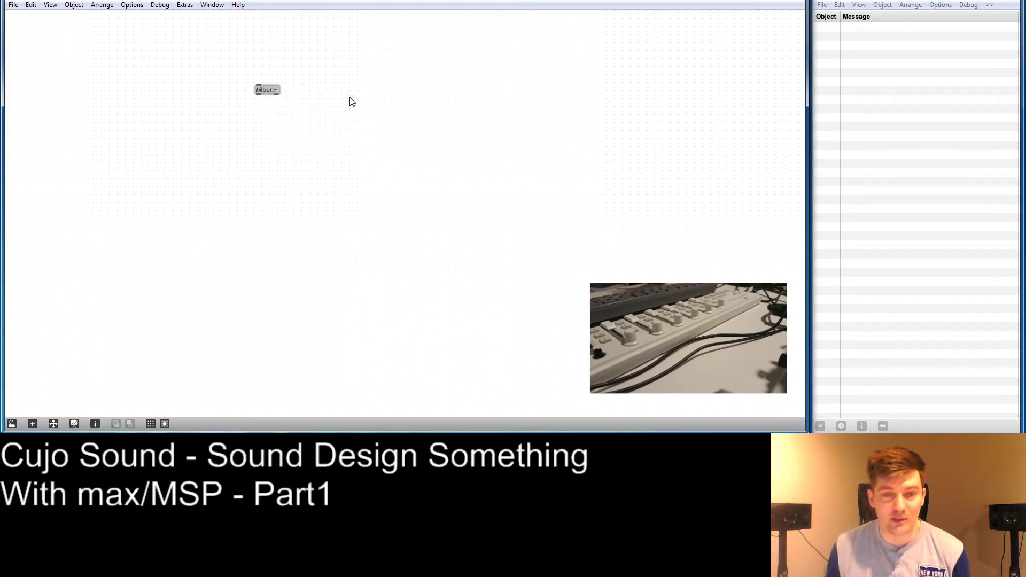
click(352, 101)
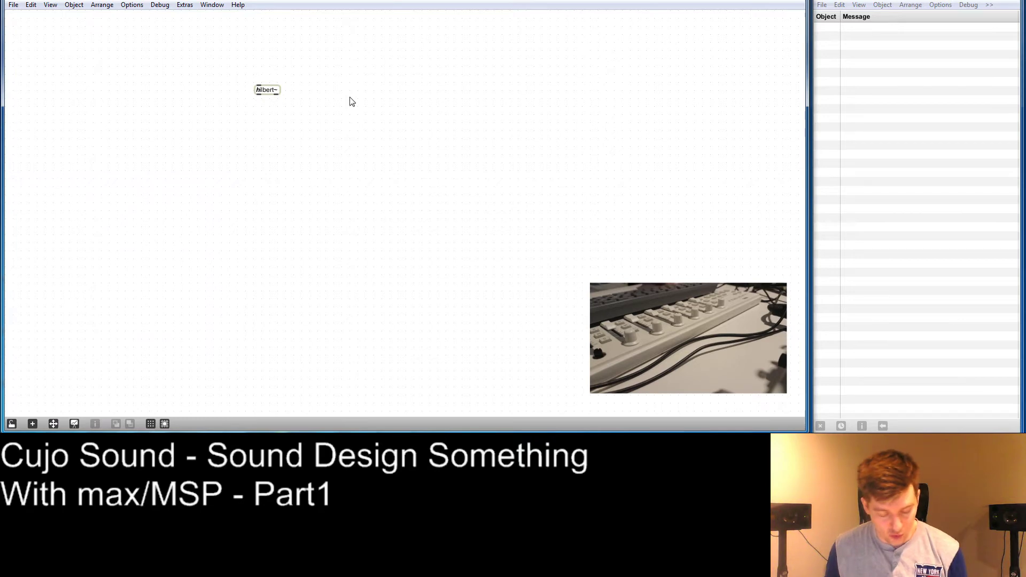
Open the help patch of the hilbert~ object and examine its example and audio input choices.
alt+double_click(267, 90)
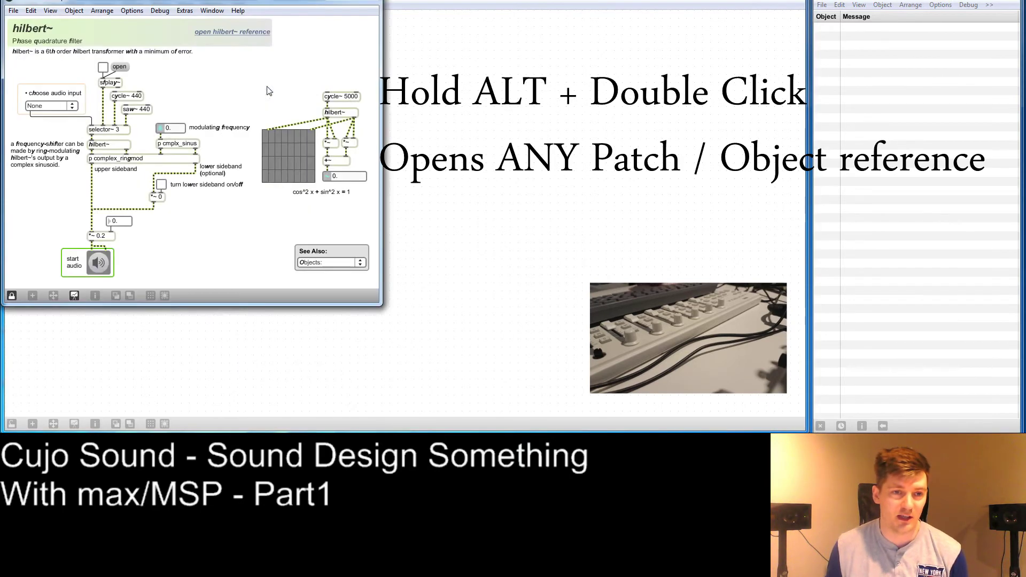
drag(225, 3, 359, 43)
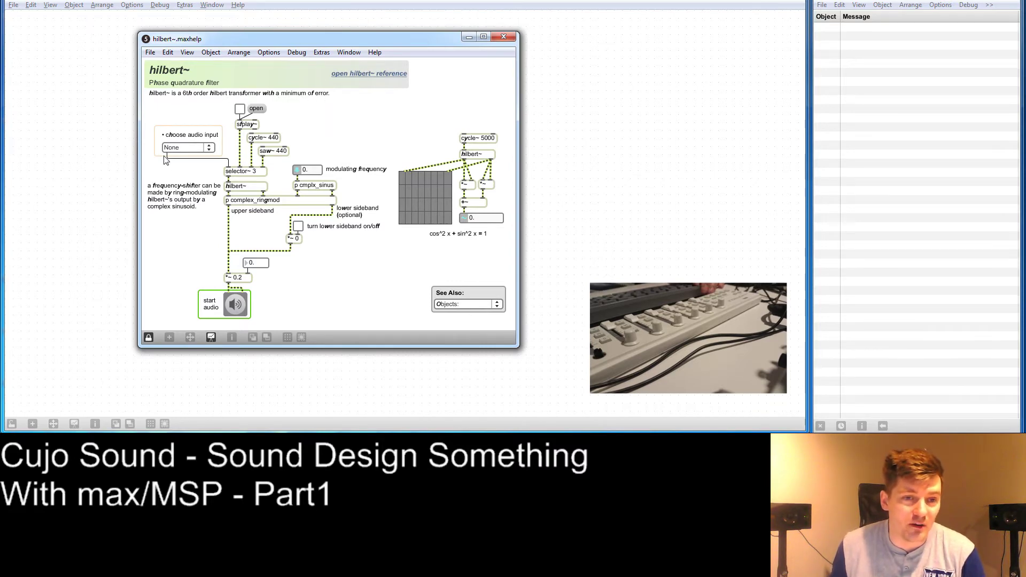
click(189, 151)
click(189, 149)
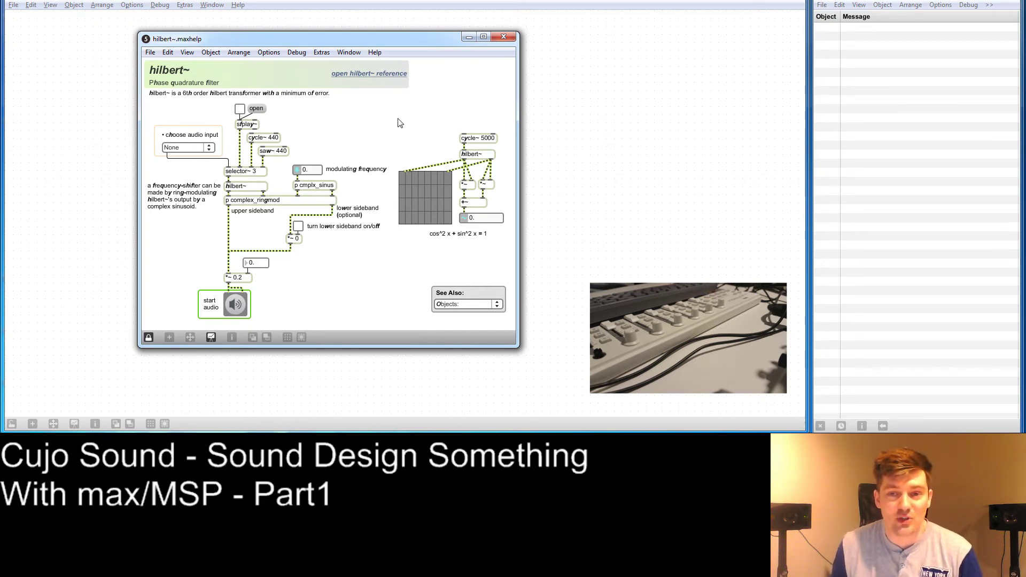
Copy the frequency-shifter example from the unlocked hilbert~ help patch and paste it into the main patch.
click(149, 338)
mouse_move(315, 174)
mouse_down()
mouse_move(322, 132)
mouse_move(315, 172)
mouse_up()
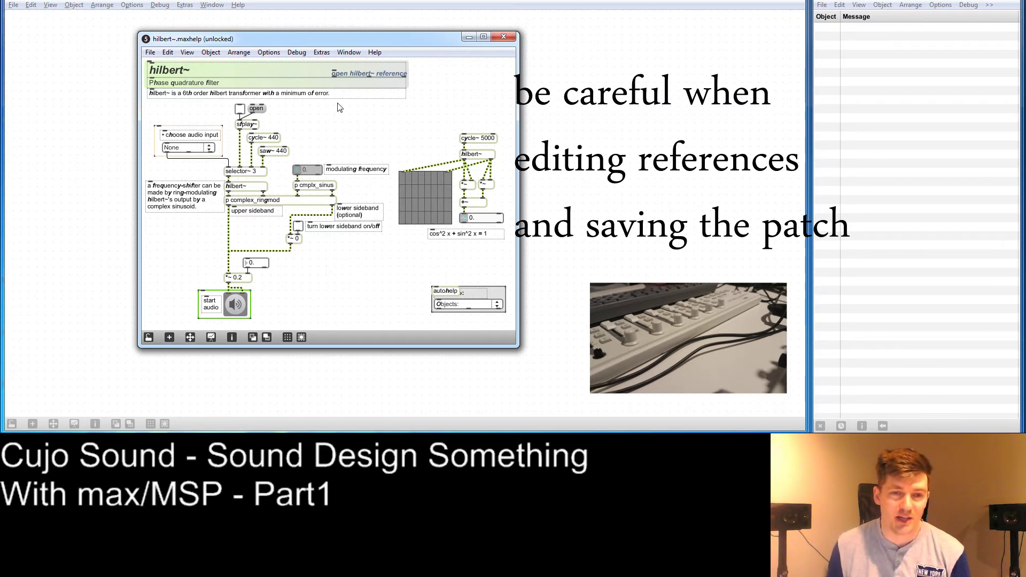
drag(345, 99, 195, 331)
key(ctrl+c)
key(ctrl+w)
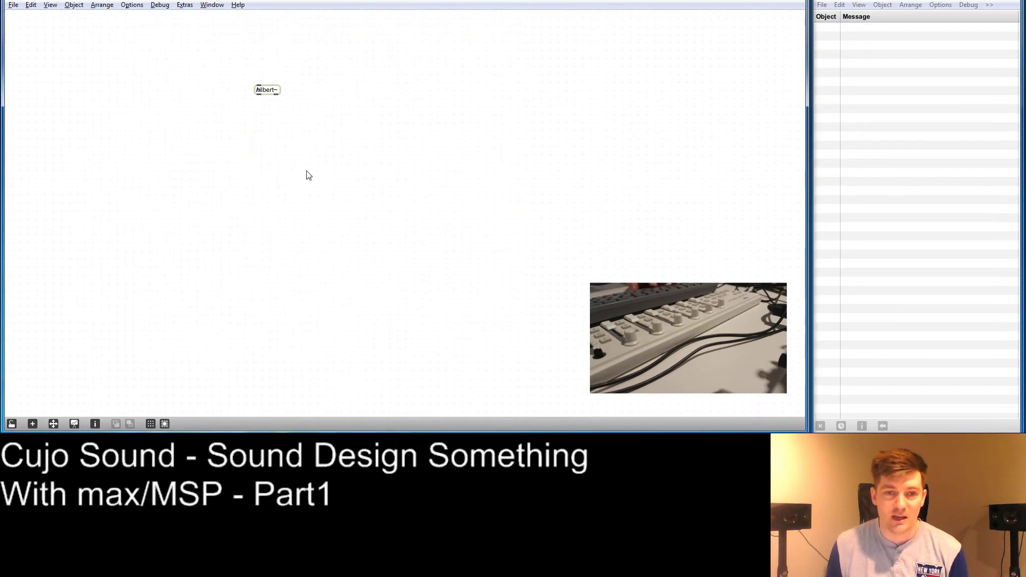
key(ctrl+v)
click(265, 275)
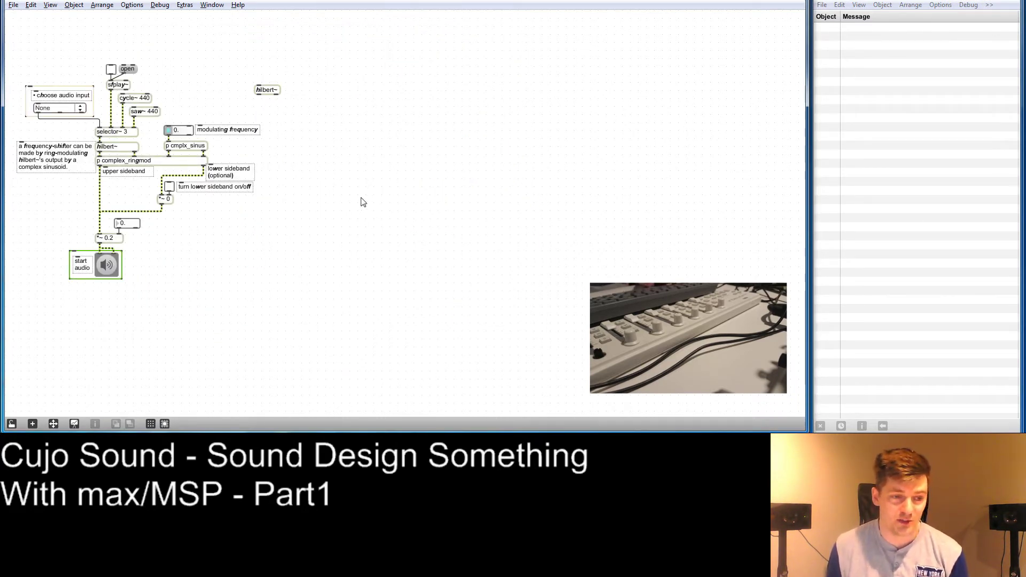
Undo the pasted example and the hilbert~ entry in the object box.
key(ctrl+z)
key(ctrl+z)
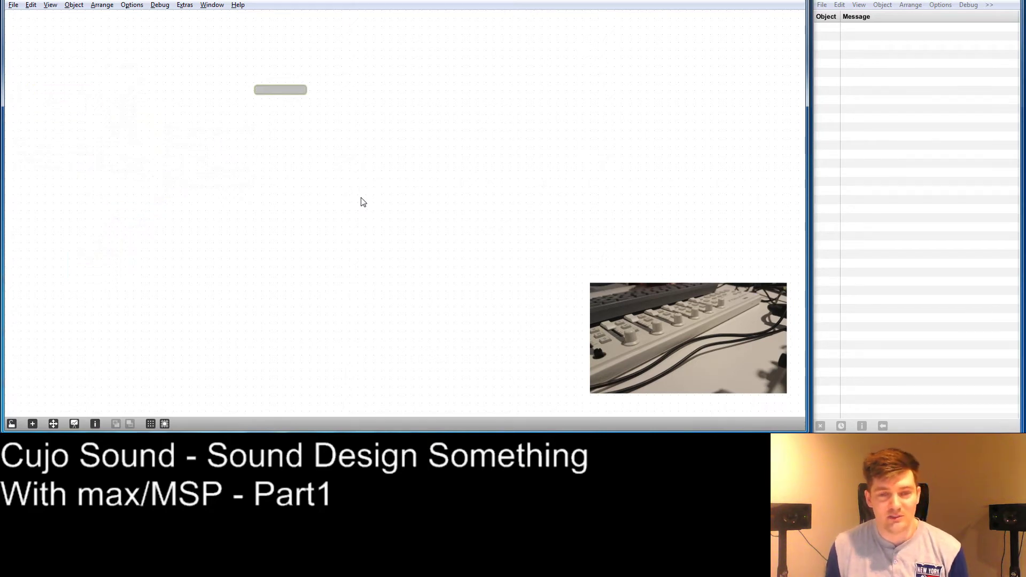